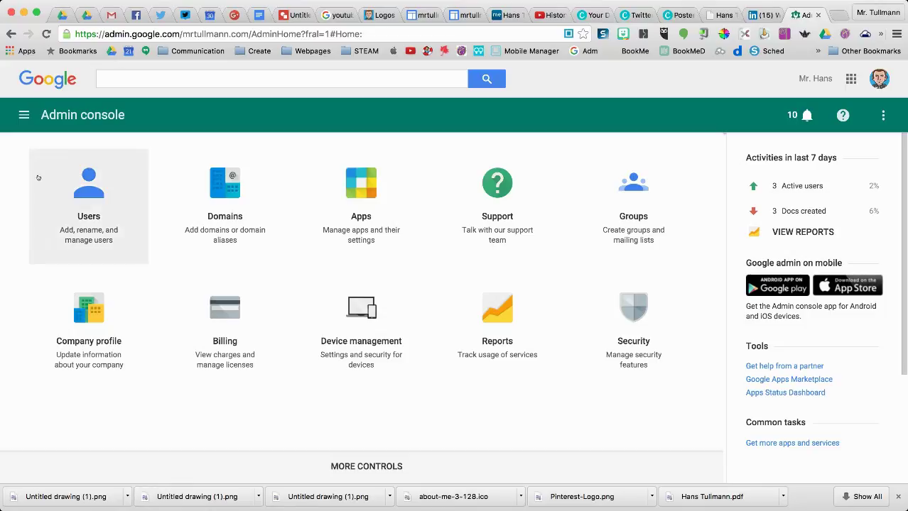
Step: Open the Gmail service settings under Apps > Google Apps
click(346, 198)
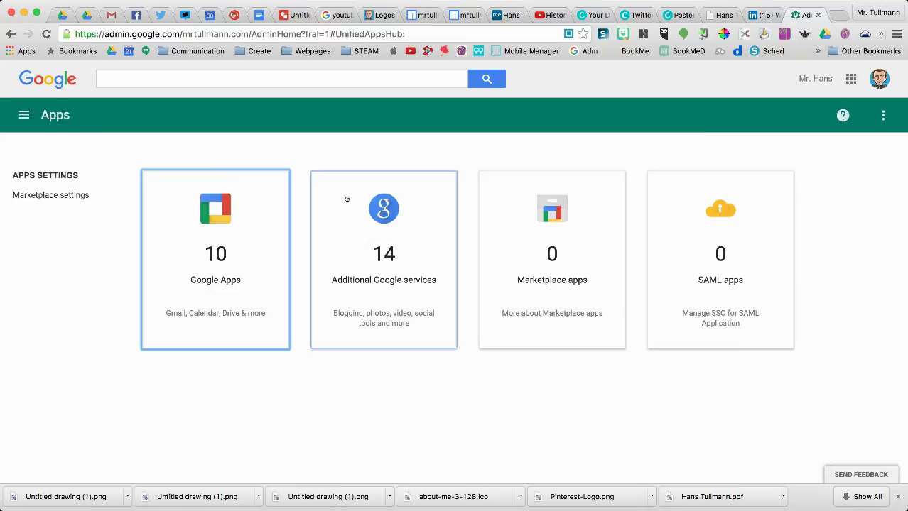
click(224, 269)
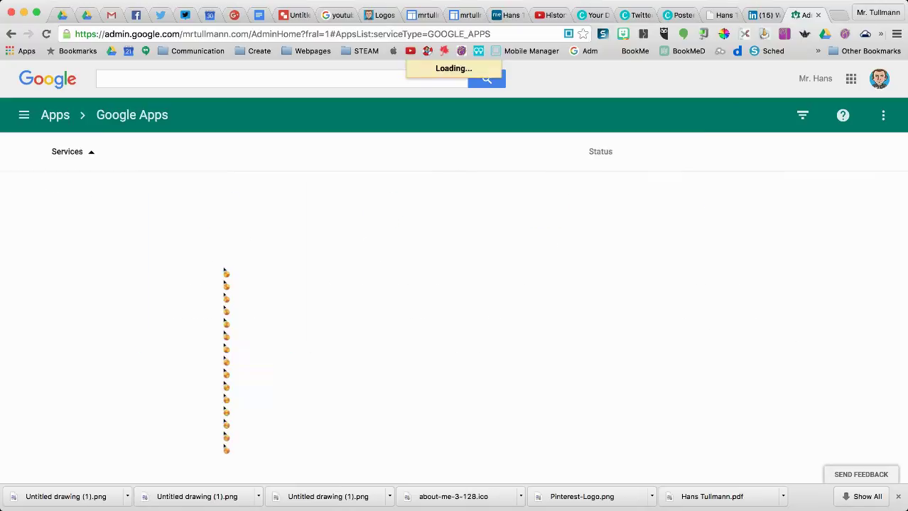
scroll(242, 309, down, 5)
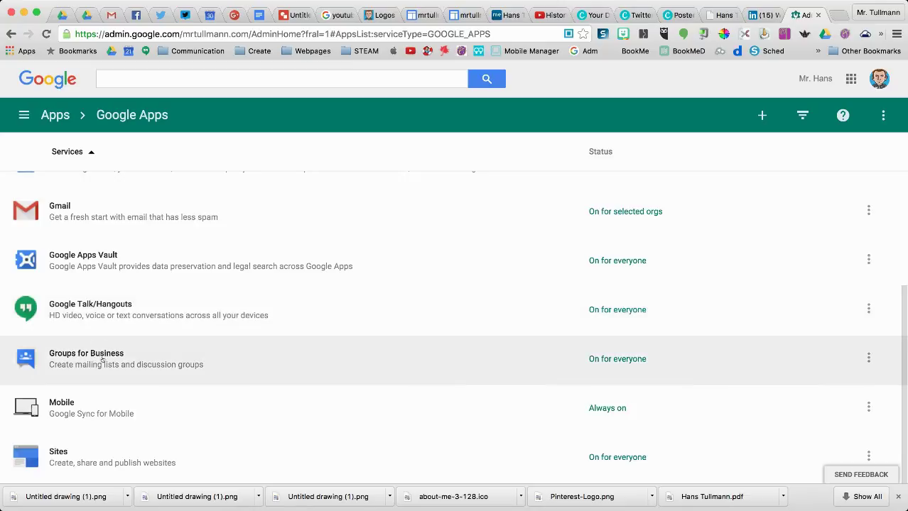
click(64, 217)
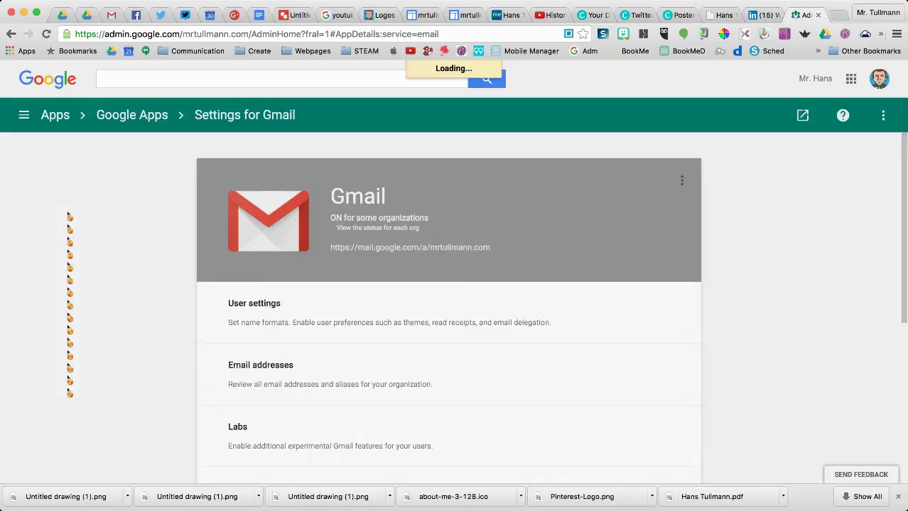
scroll(228, 284, down, 3)
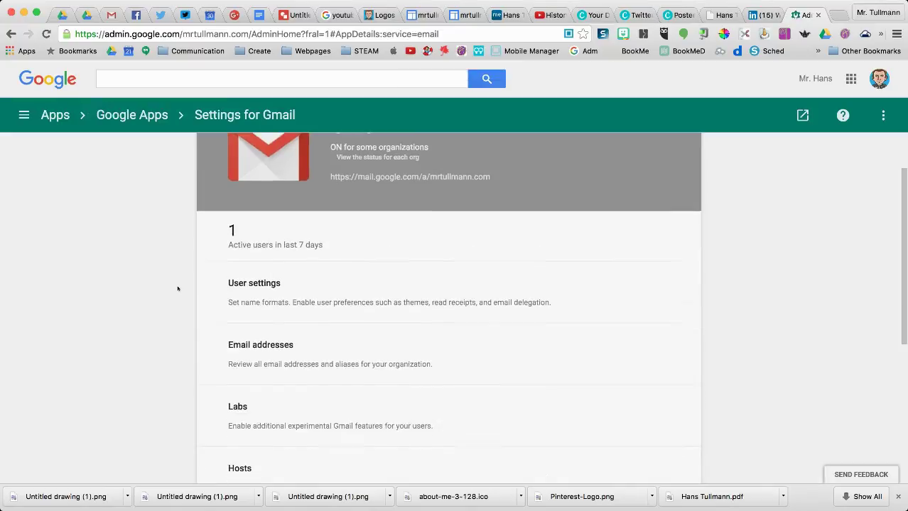
Step: Show the Email addresses section and follow the 'Create and manage groups' link
click(259, 336)
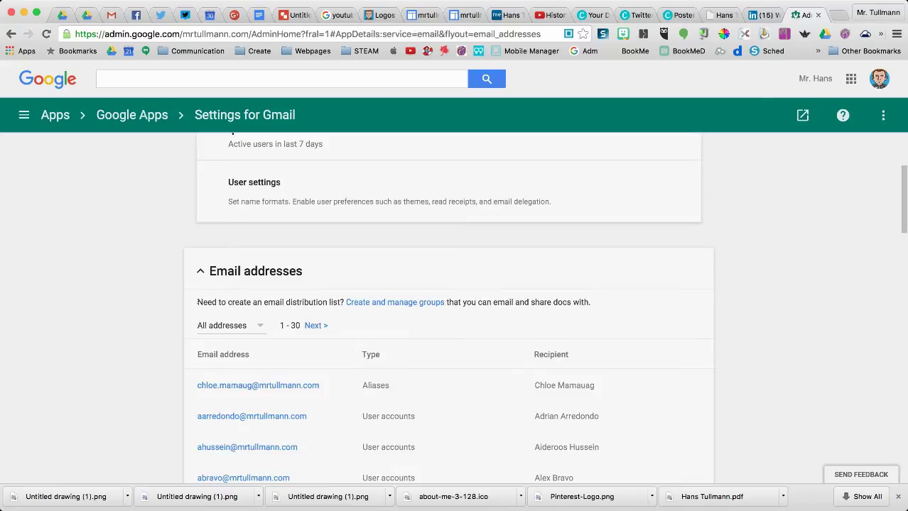
drag(197, 303, 339, 302)
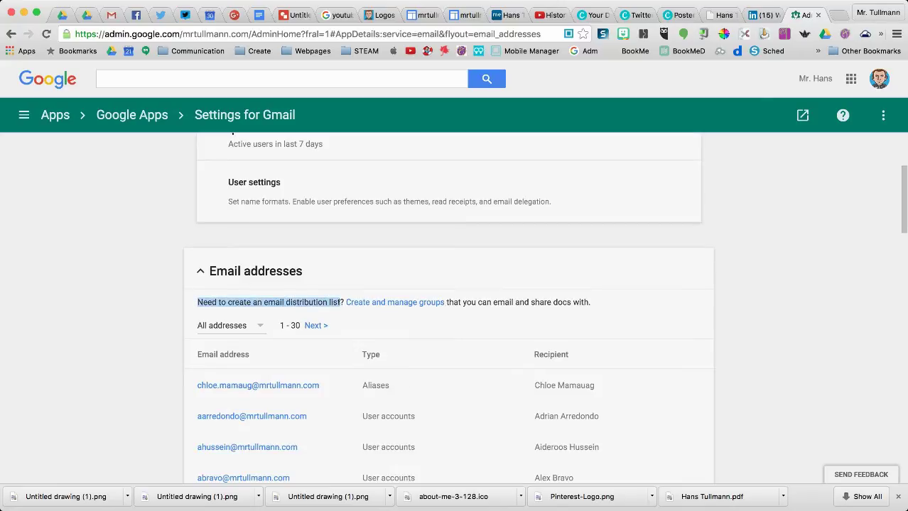
click(340, 303)
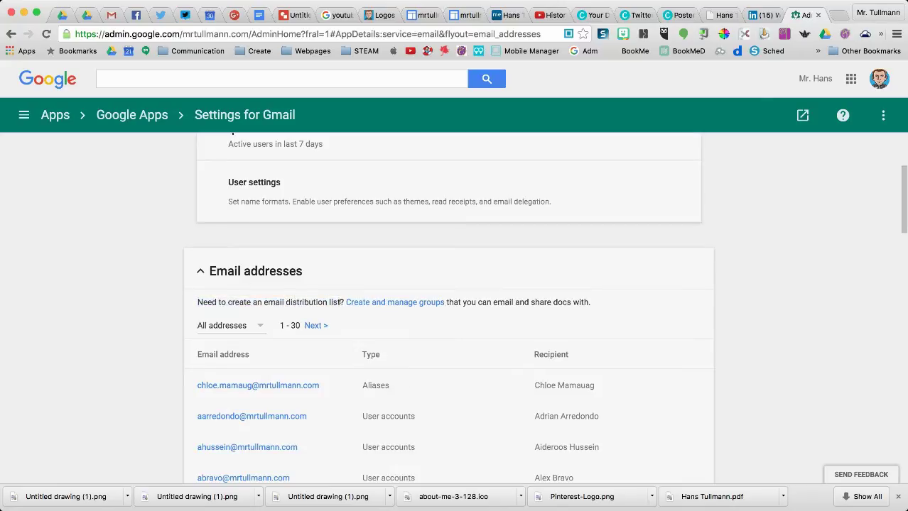
click(403, 303)
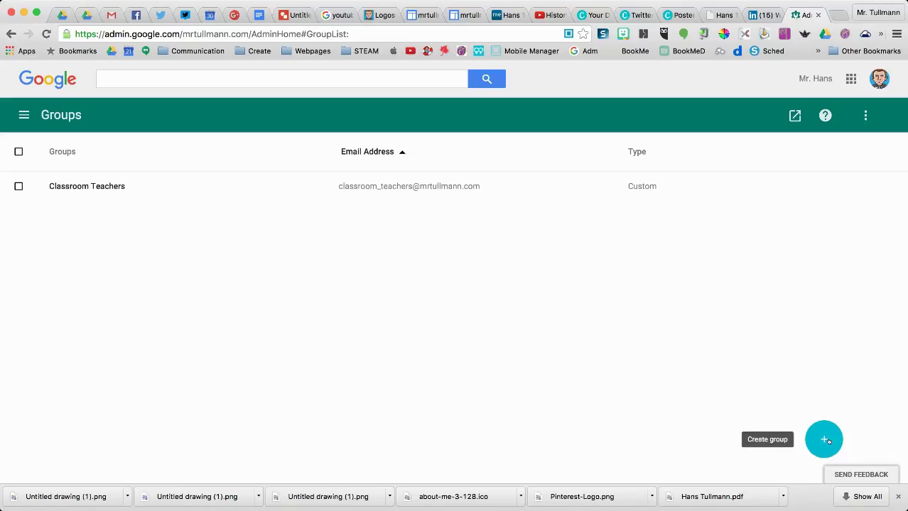
Step: Start a new group named 'Test Group' with address testgroup and description 'Test'
click(825, 441)
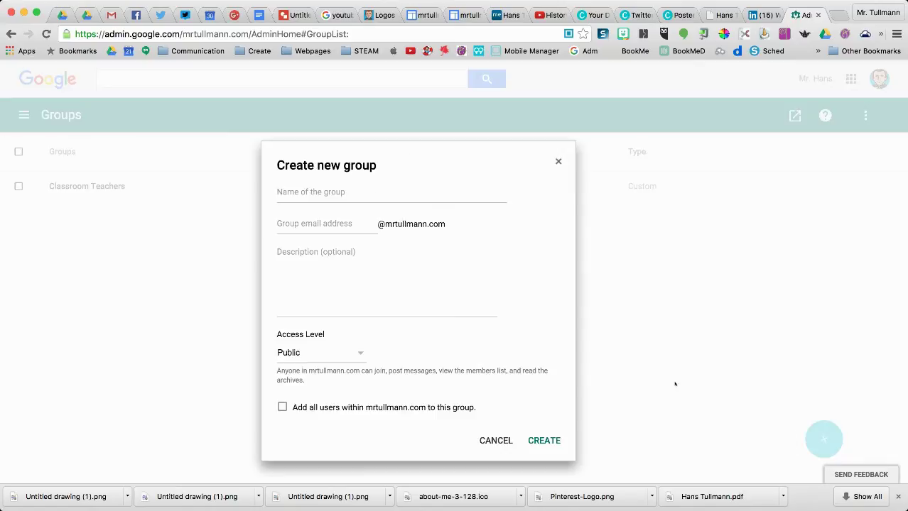
click(351, 189)
text(Tes)
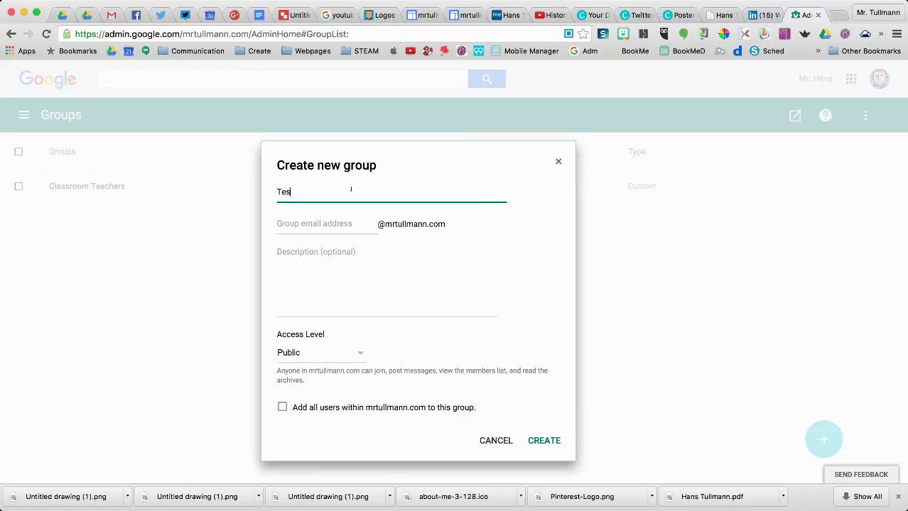
text(t Group)
click(321, 225)
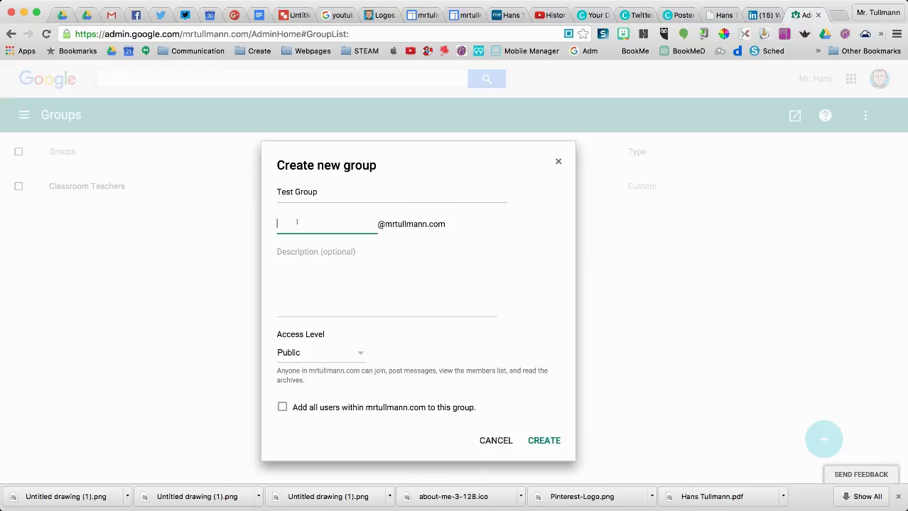
key(super+equal)
key(super+equal)
text(t)
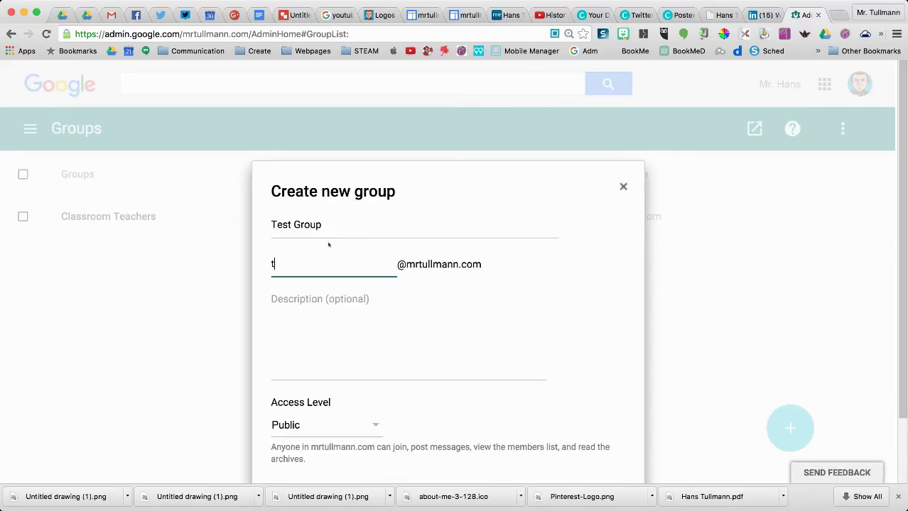
text(estgroup)
click(305, 365)
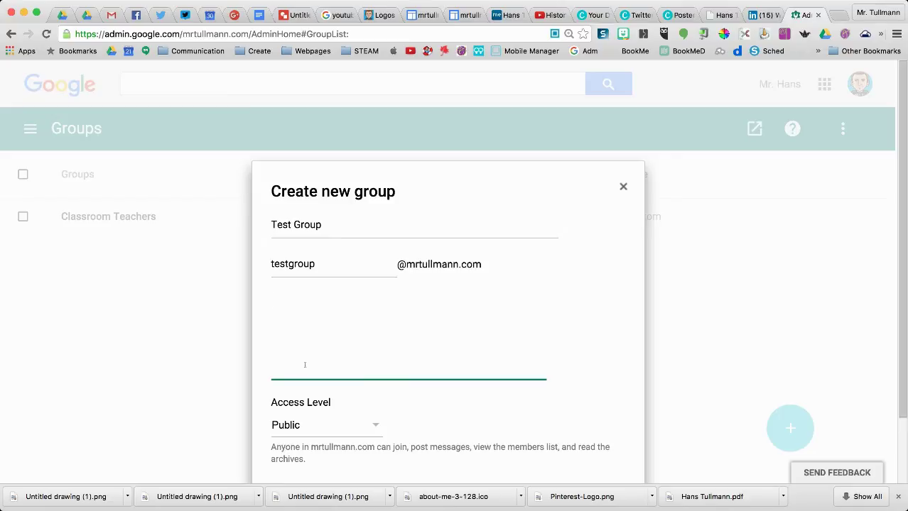
text(Test)
Step: Keep the access level Public, include all domain users, and create the group
scroll(305, 365, down, 2)
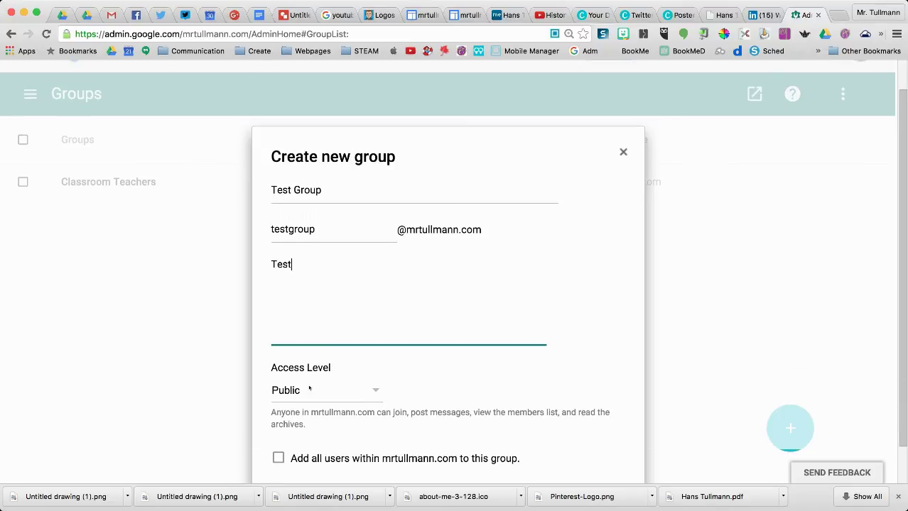
click(374, 390)
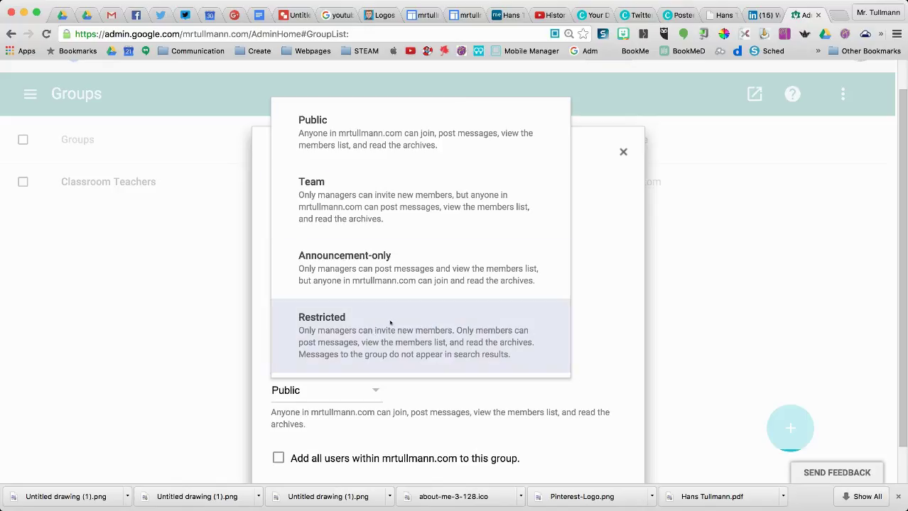
click(381, 137)
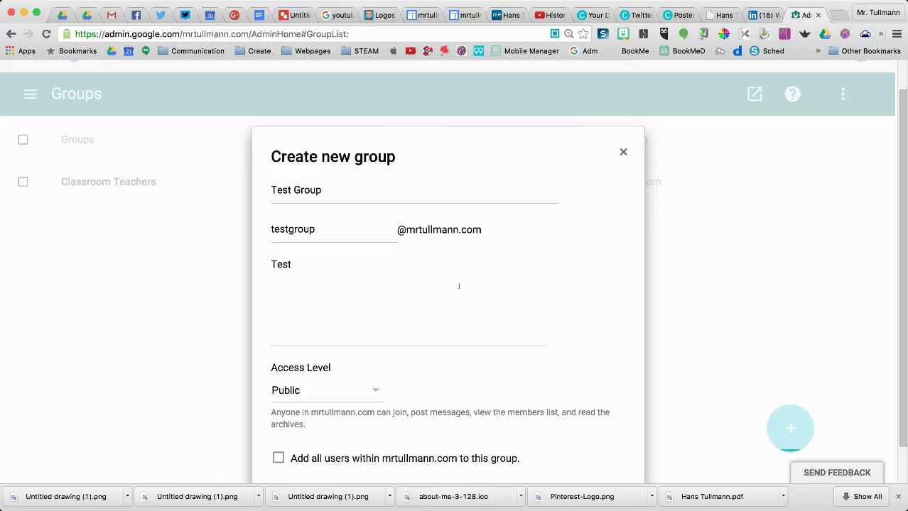
scroll(459, 286, down, 1)
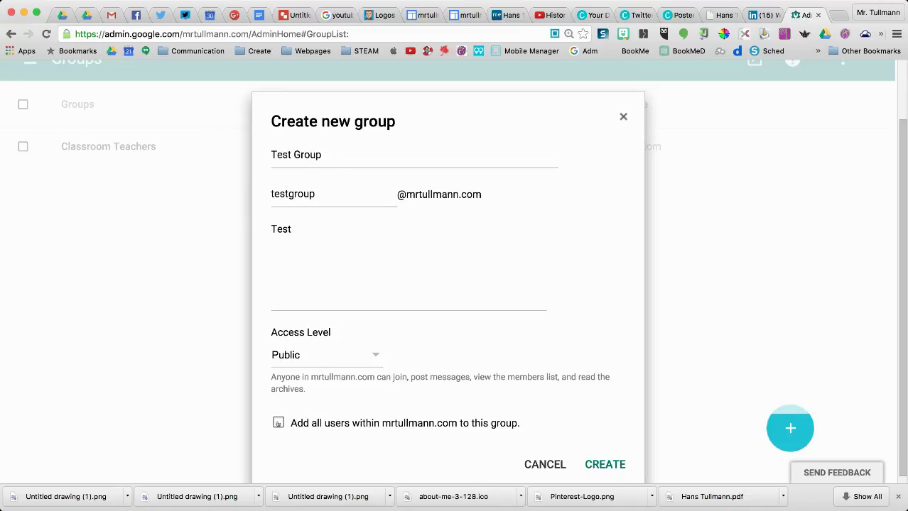
click(278, 424)
click(600, 464)
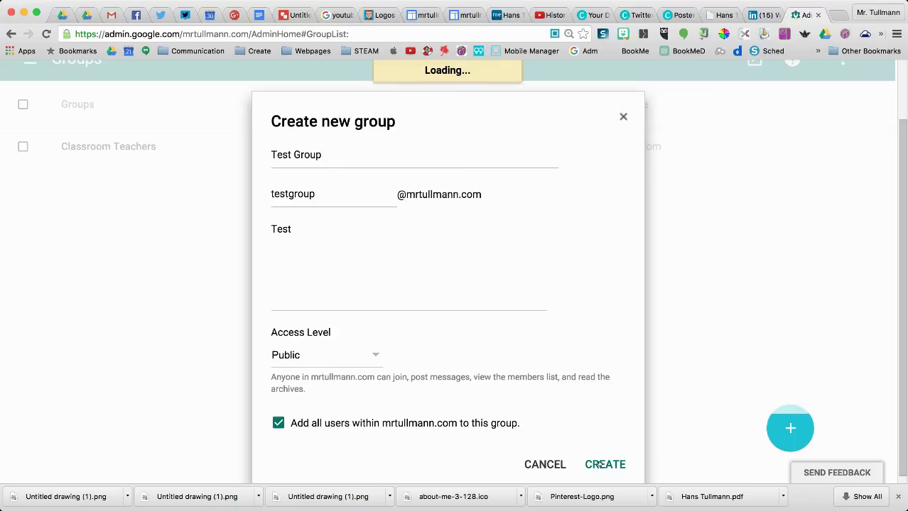
key(super+minus)
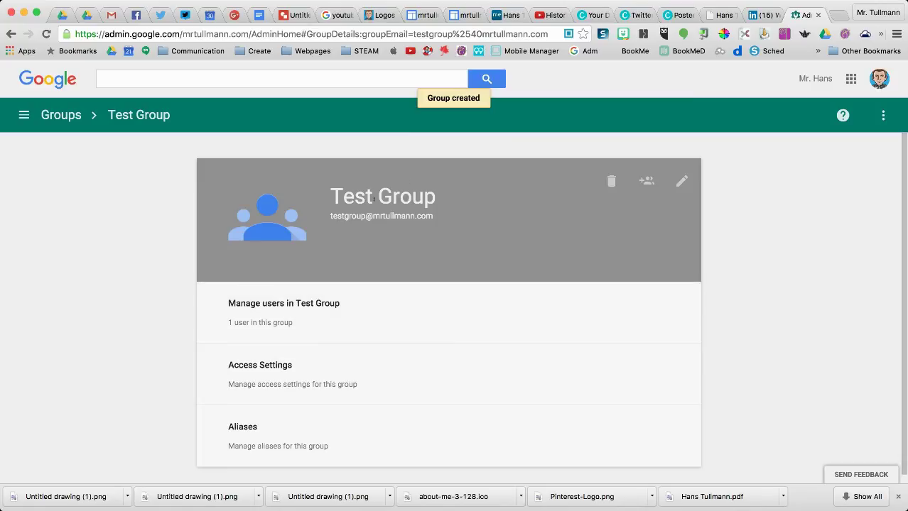
click(646, 180)
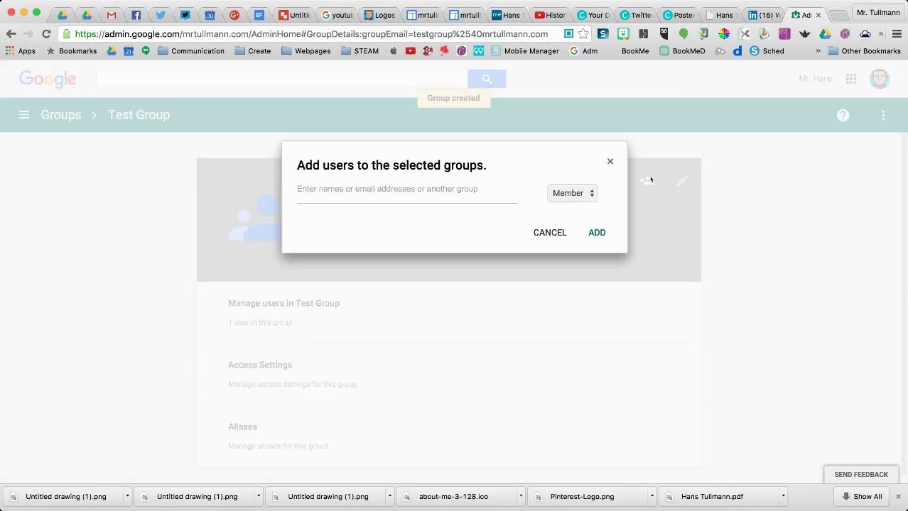
click(448, 190)
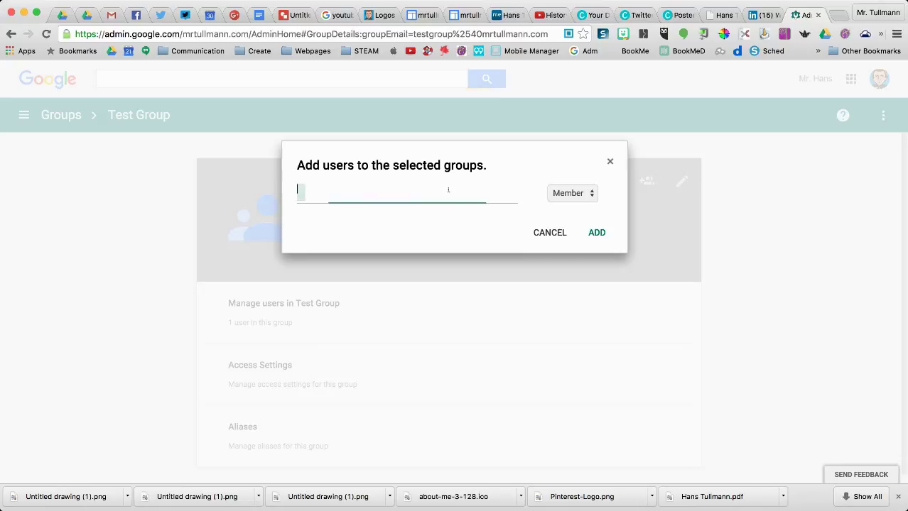
text(c)
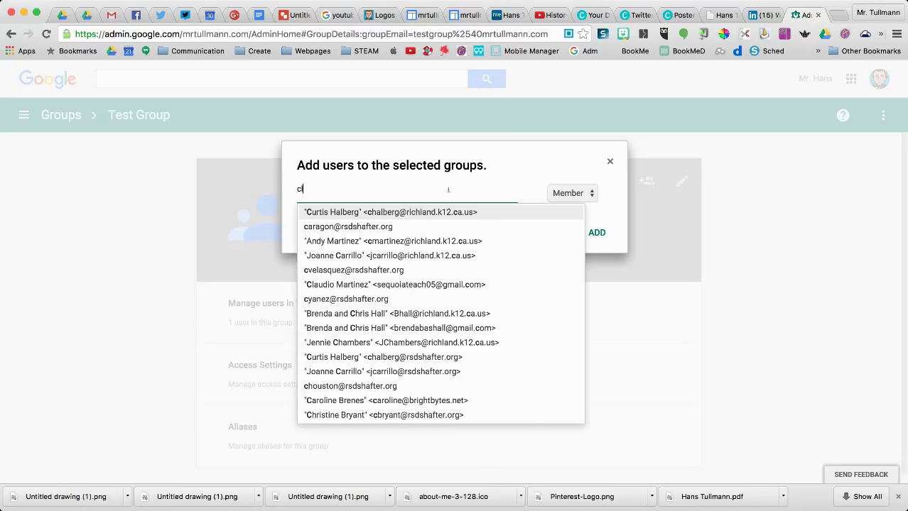
text(h)
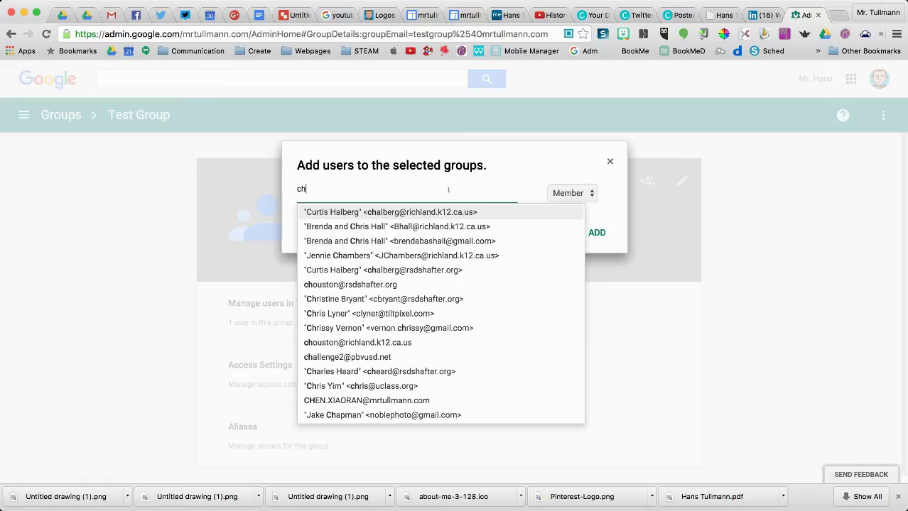
key(BackSpace)
key(BackSpace)
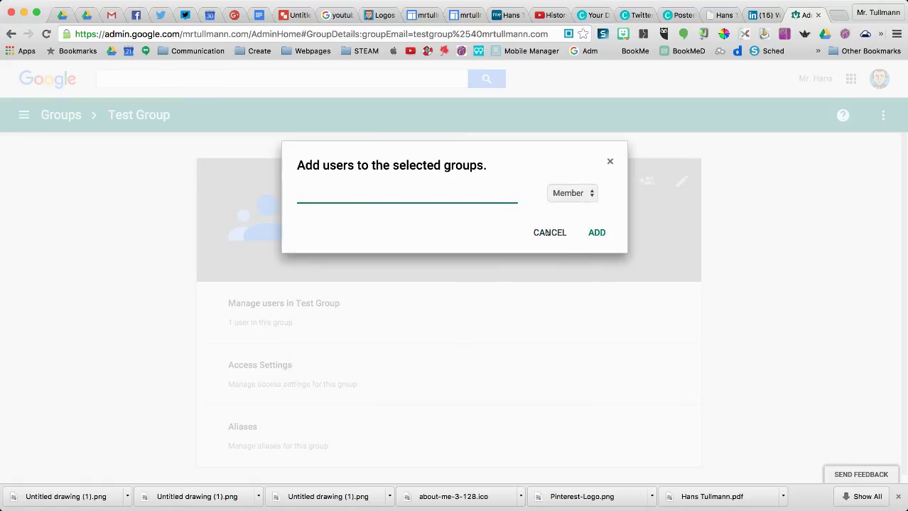
click(578, 192)
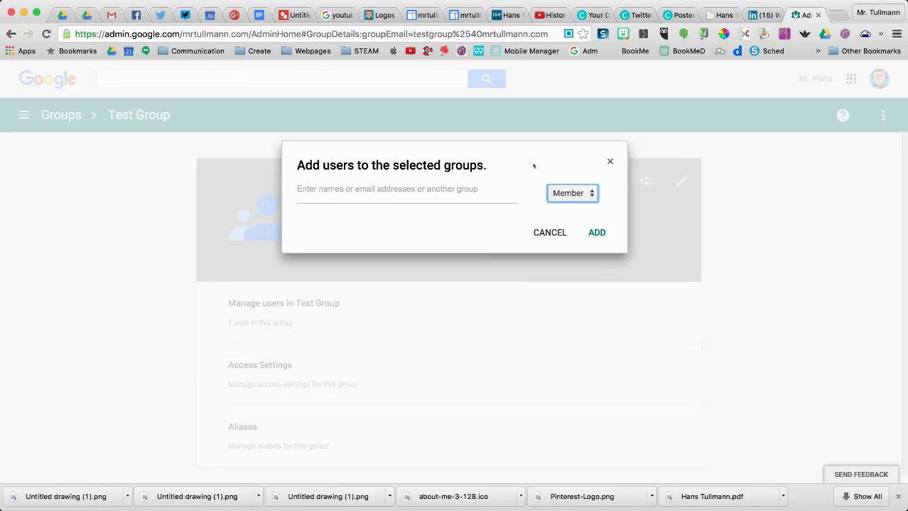
click(545, 233)
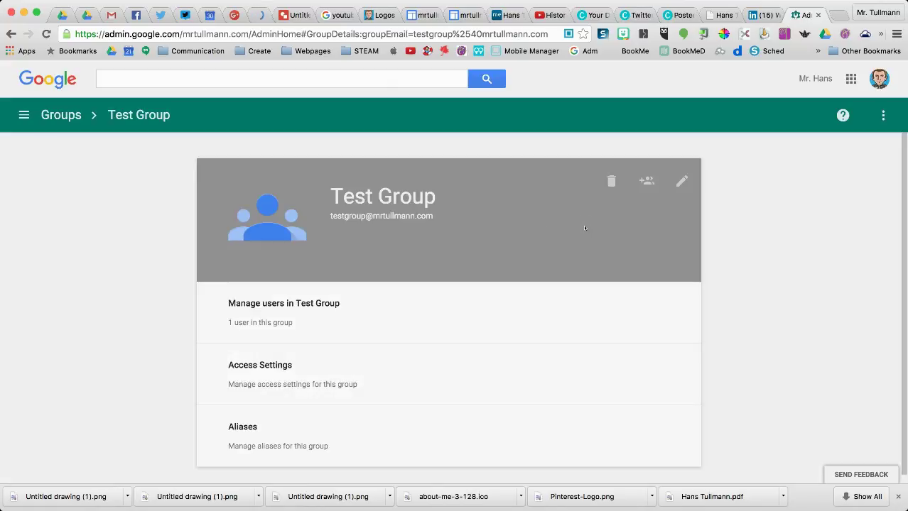
click(680, 182)
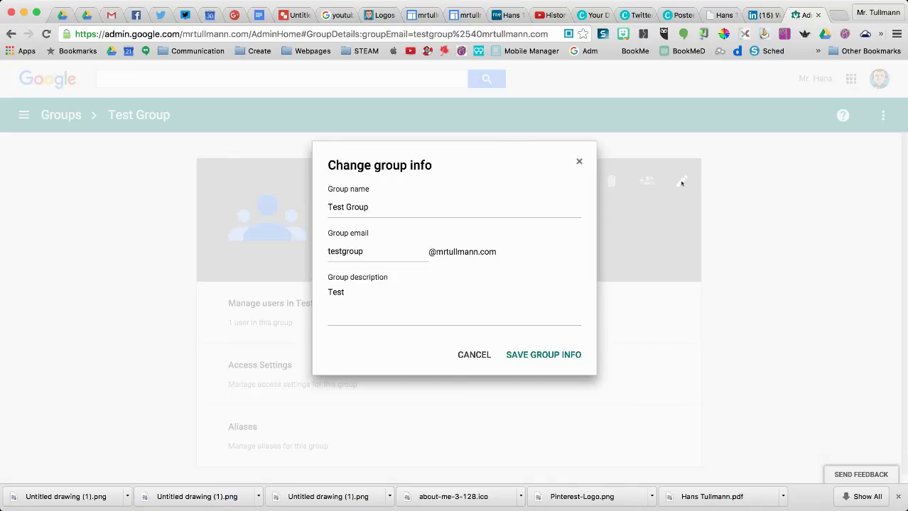
click(473, 356)
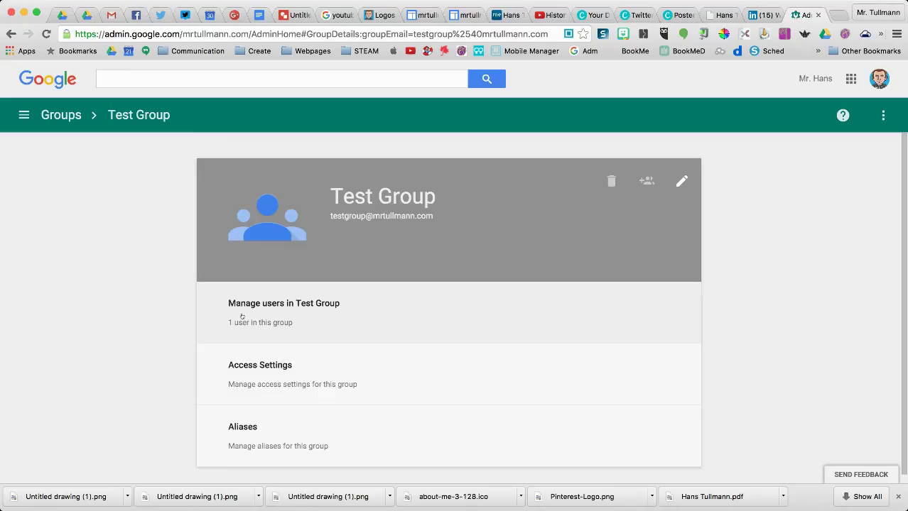
Step: Check Test Group's member list, then return and expand Aliases to show its temporary alias
click(249, 314)
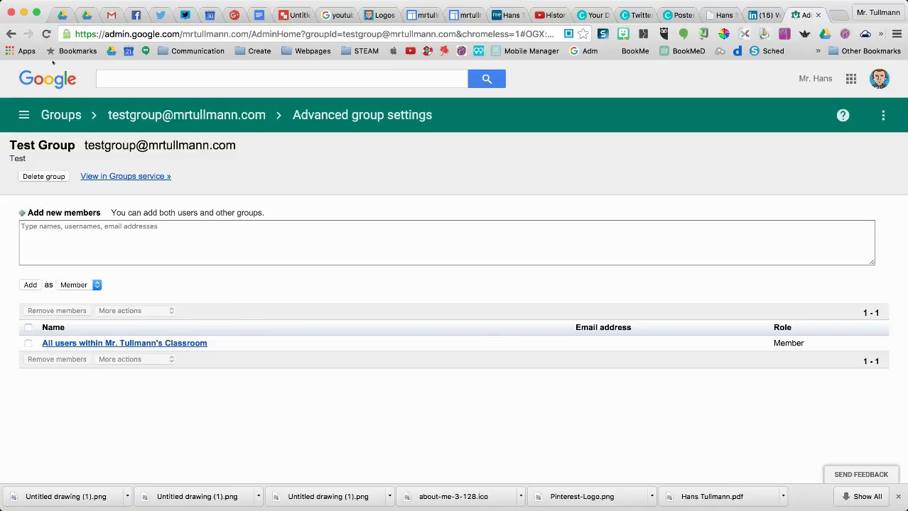
click(11, 34)
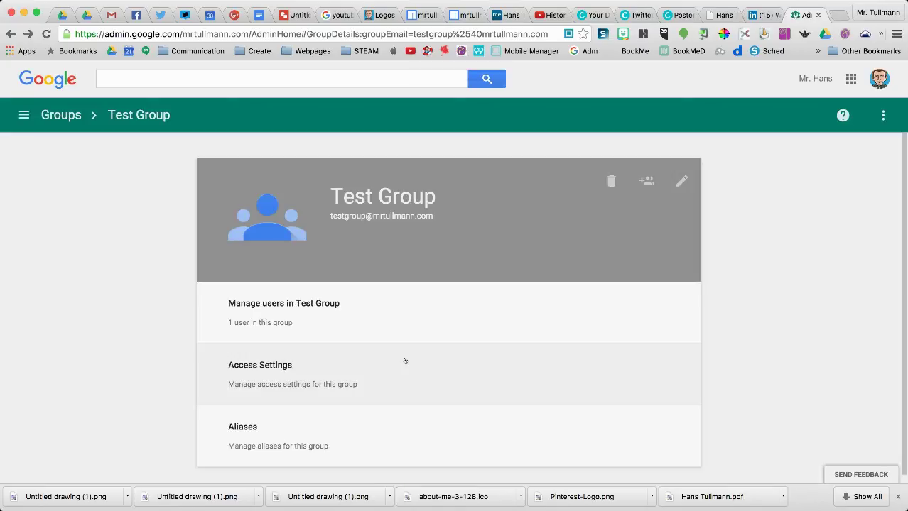
scroll(405, 361, down, 1)
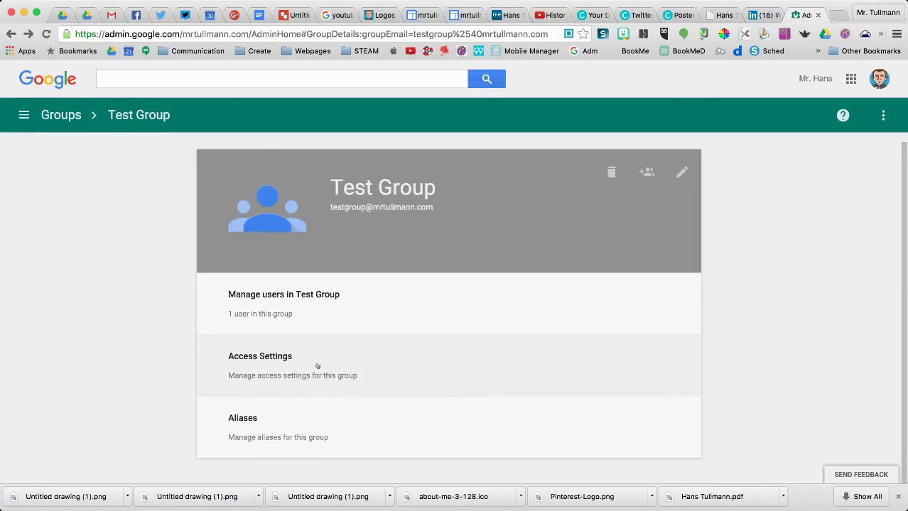
click(252, 420)
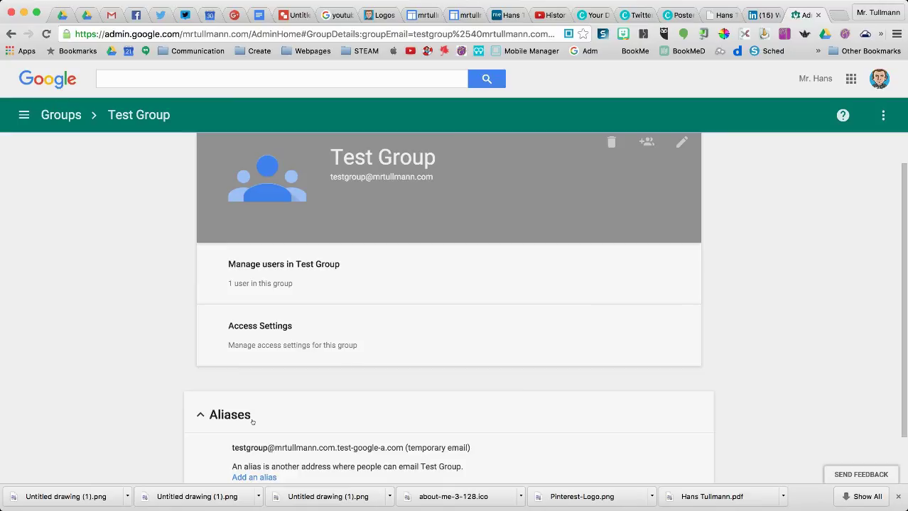
scroll(252, 421, down, 2)
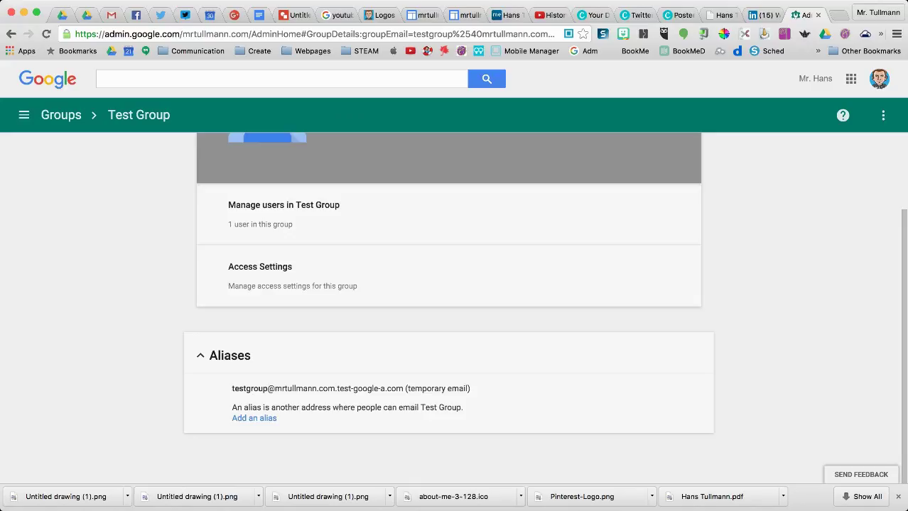
scroll(286, 320, up, 3)
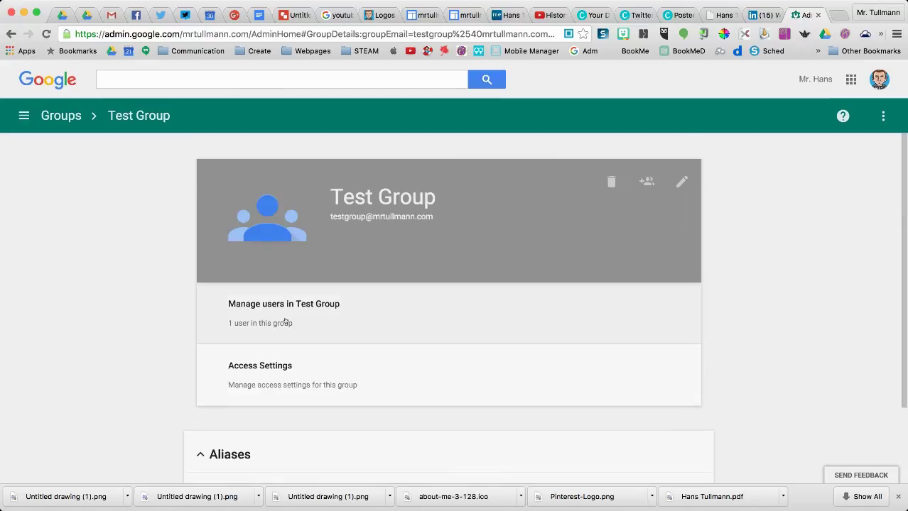